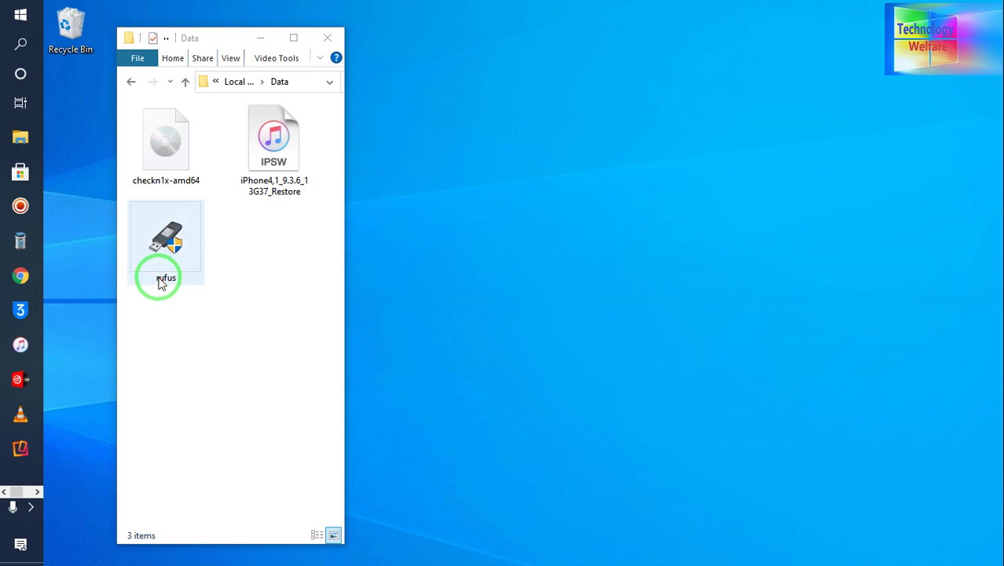
Step: Launch rufus.exe so it detects the 8 GB TECH (D:) drive, then reopen This PC
left_click(166, 250)
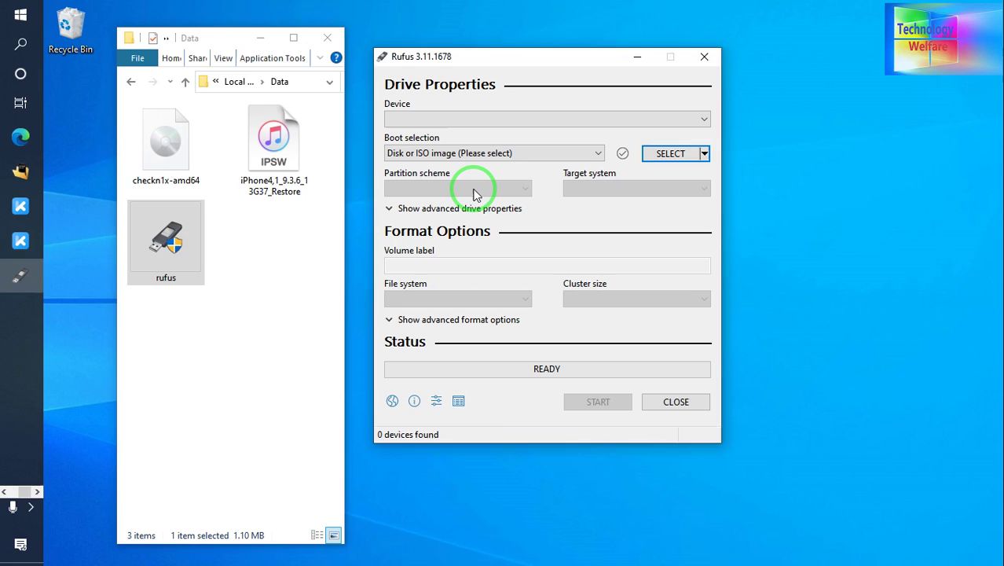
key("super+e")
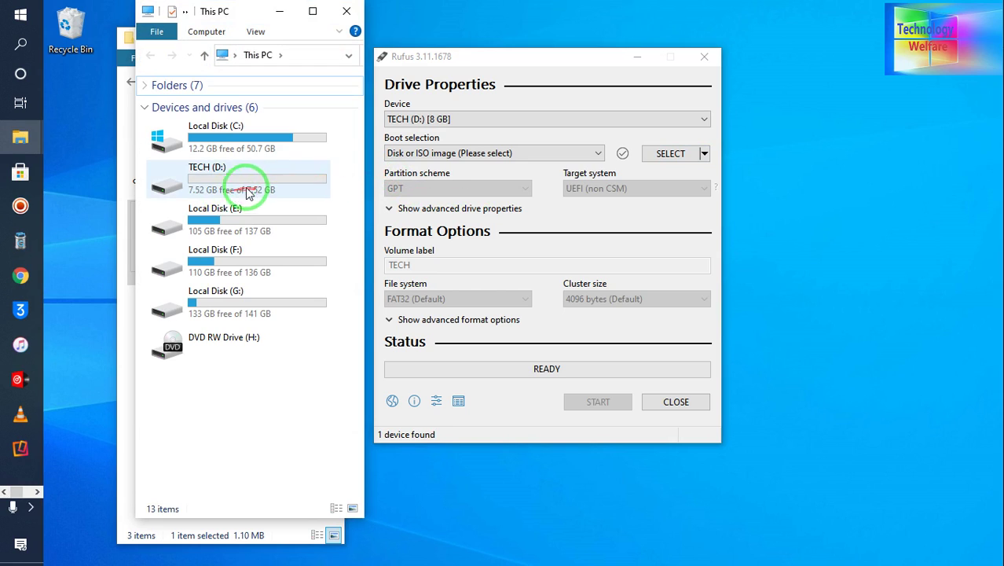
left_click(347, 14)
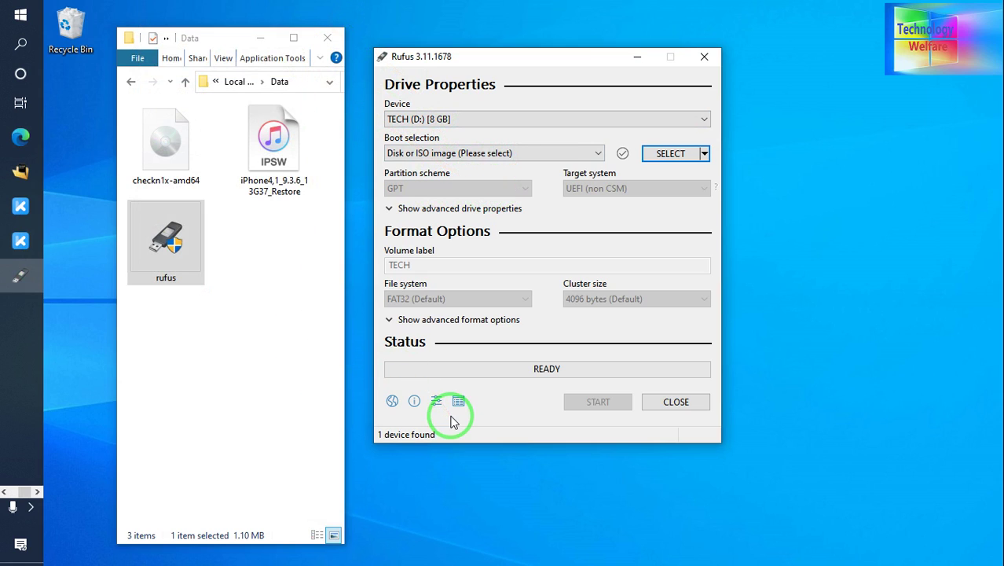
key("super+e")
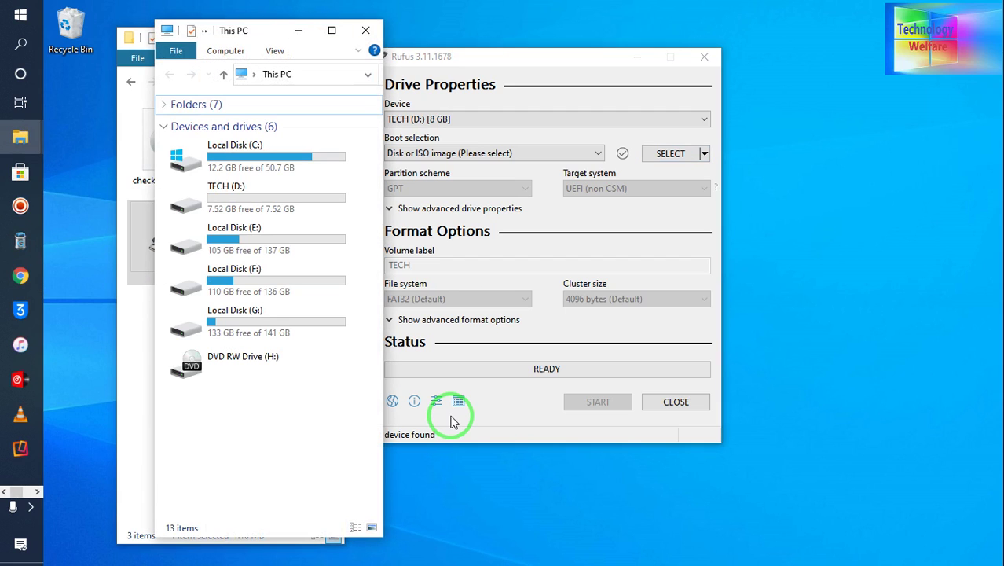
Step: View the computer's System properties from This PC, then close System and This PC
right_click(293, 507)
left_click(332, 487)
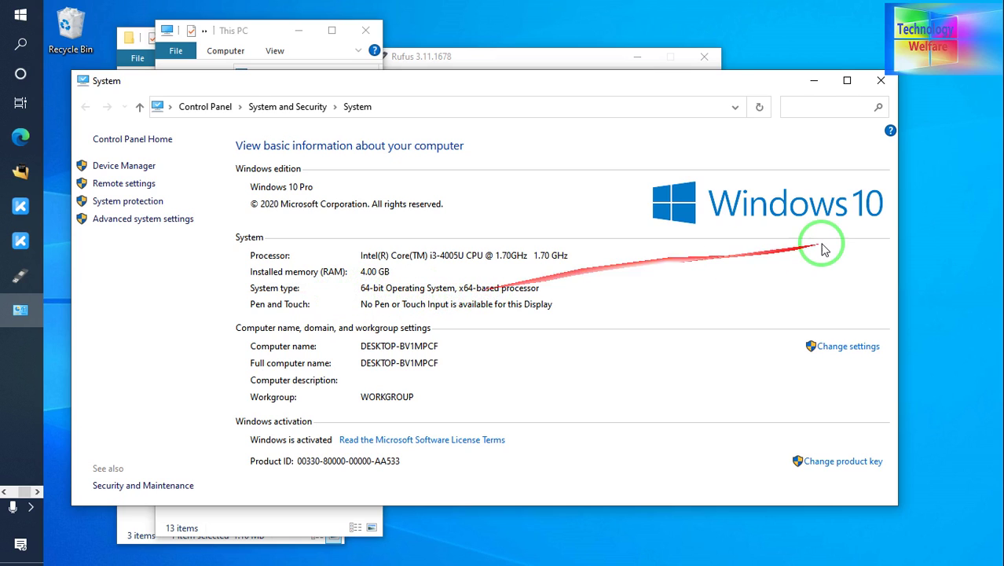
left_click(880, 80)
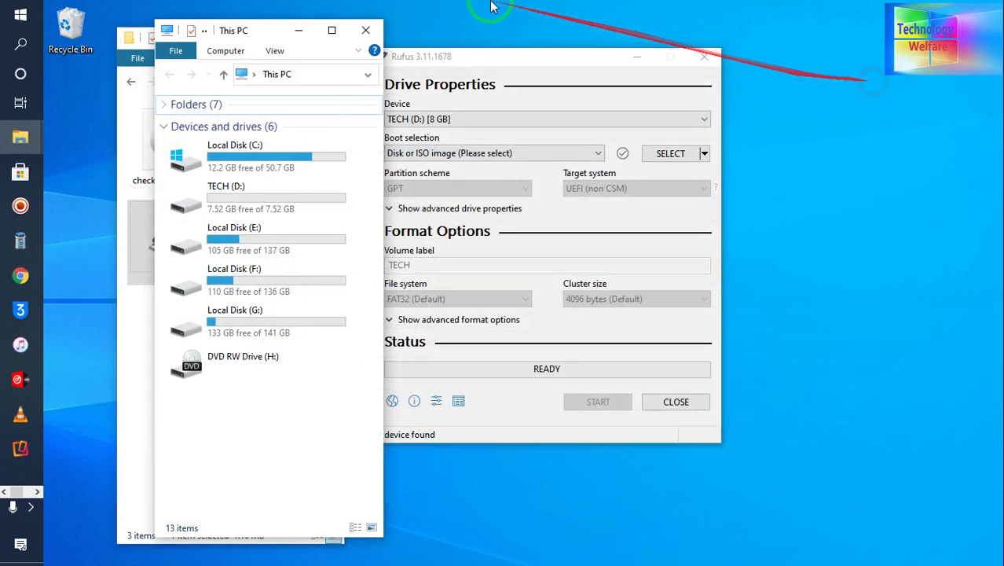
left_click(366, 29)
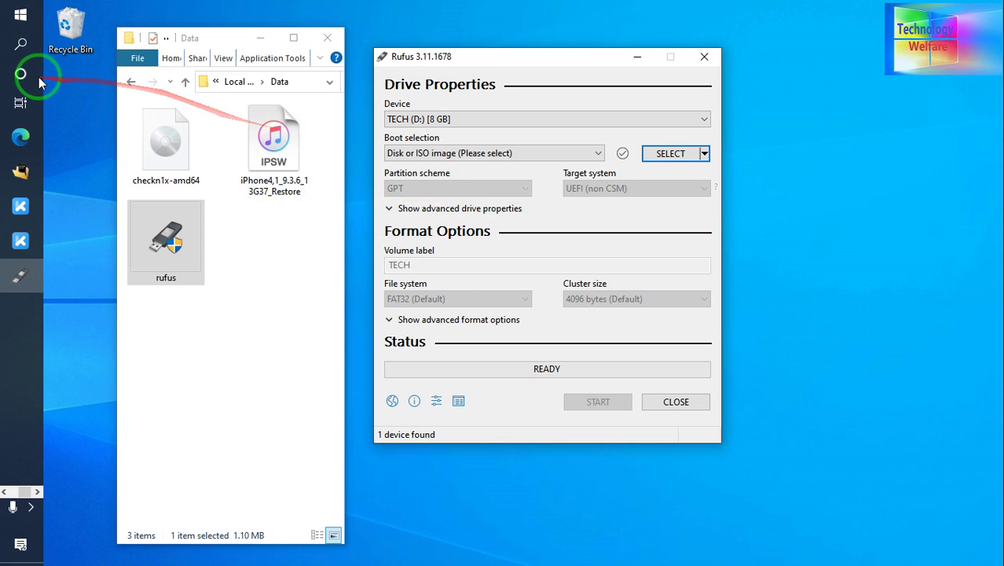
Step: Search Windows for 'disk' and launch Create and format hard disk partitions
left_click(22, 46)
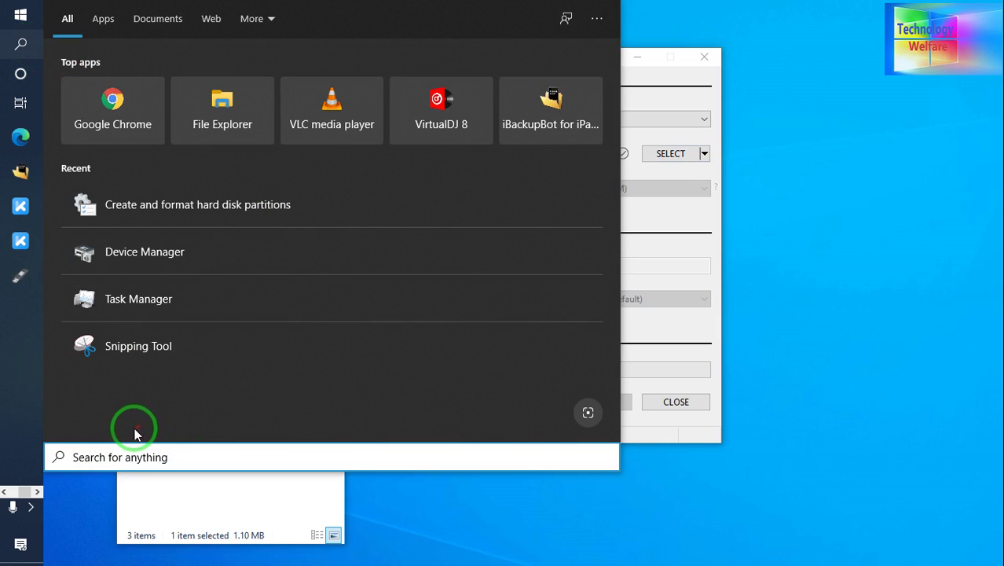
left_click(119, 456)
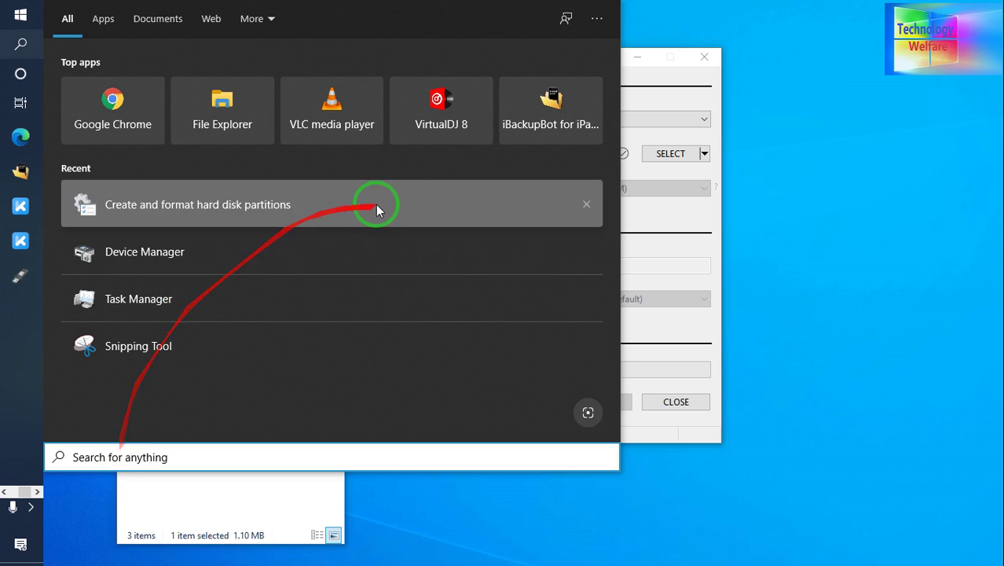
left_click(164, 456)
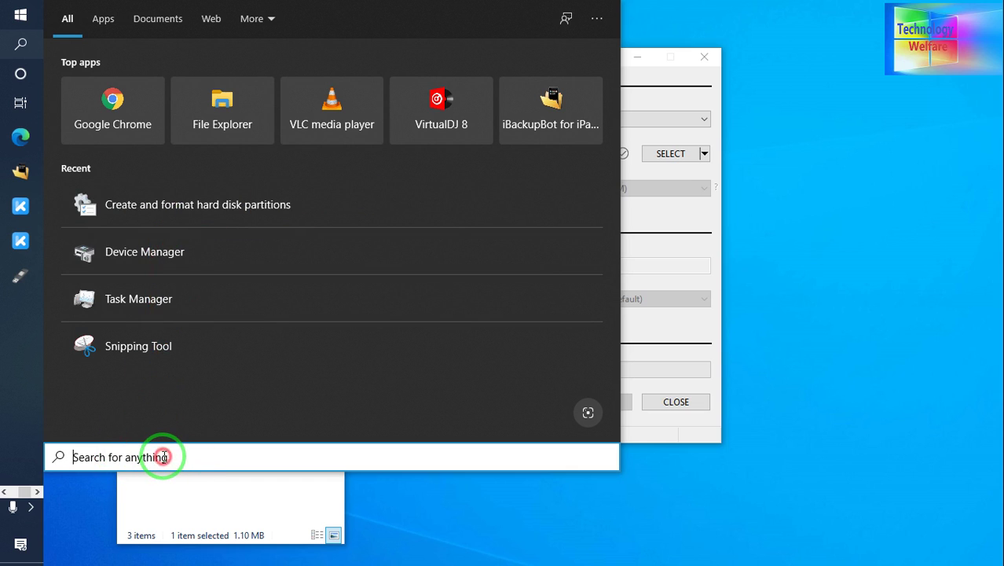
type("disk")
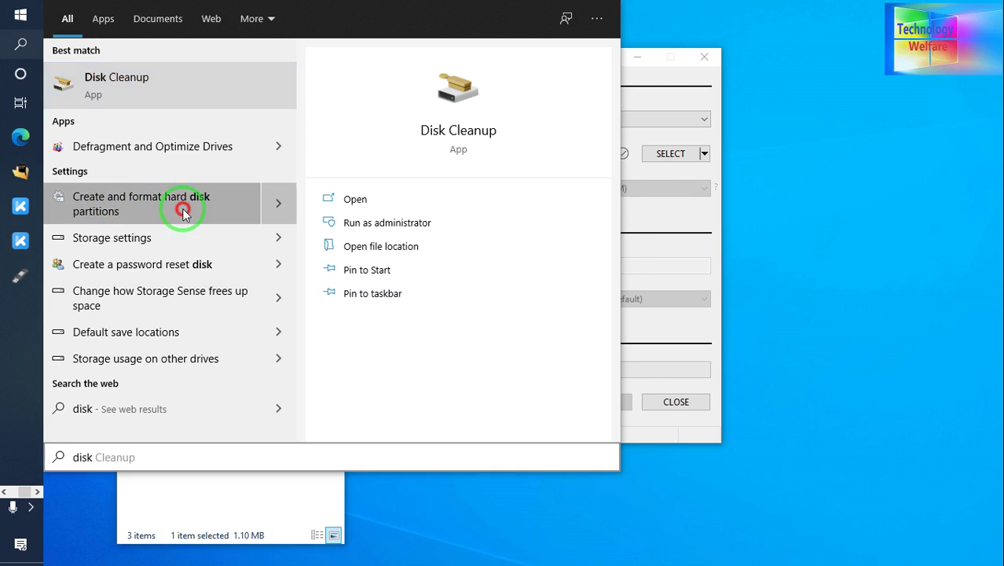
key("Escape")
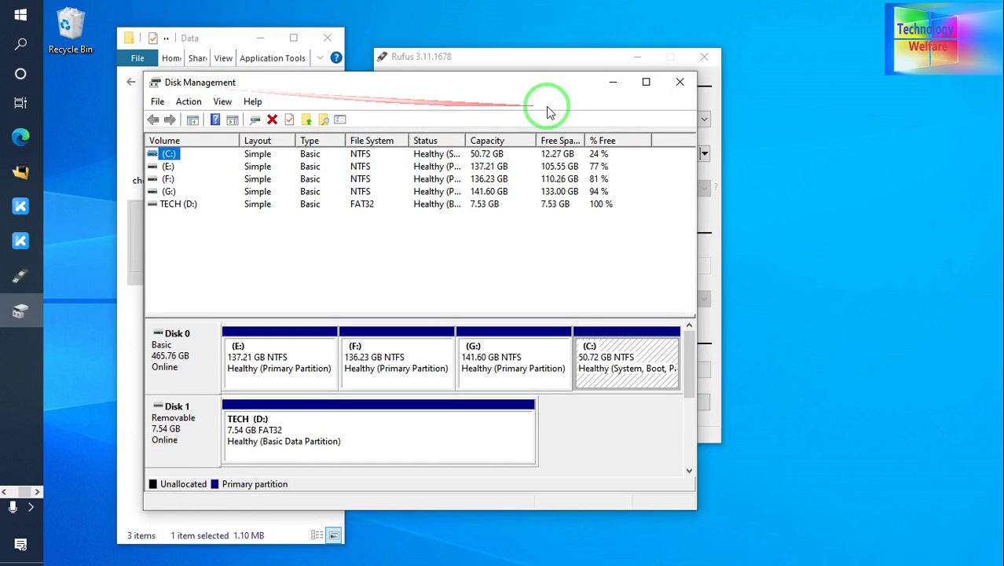
Step: Confirm Disk 0's partition style is MBR in its Volumes properties, then close Disk Management
left_click(648, 83)
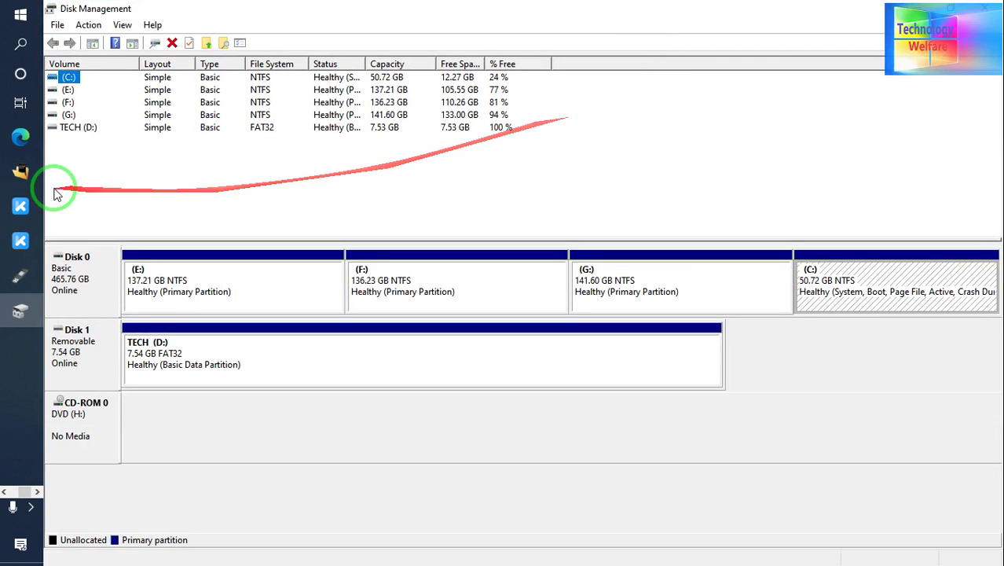
left_click(79, 287)
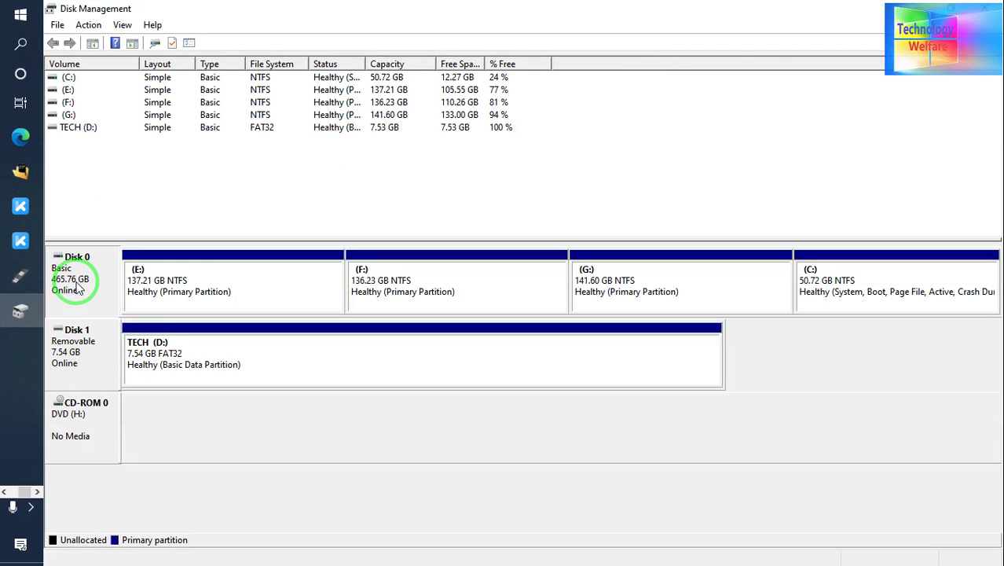
right_click(78, 288)
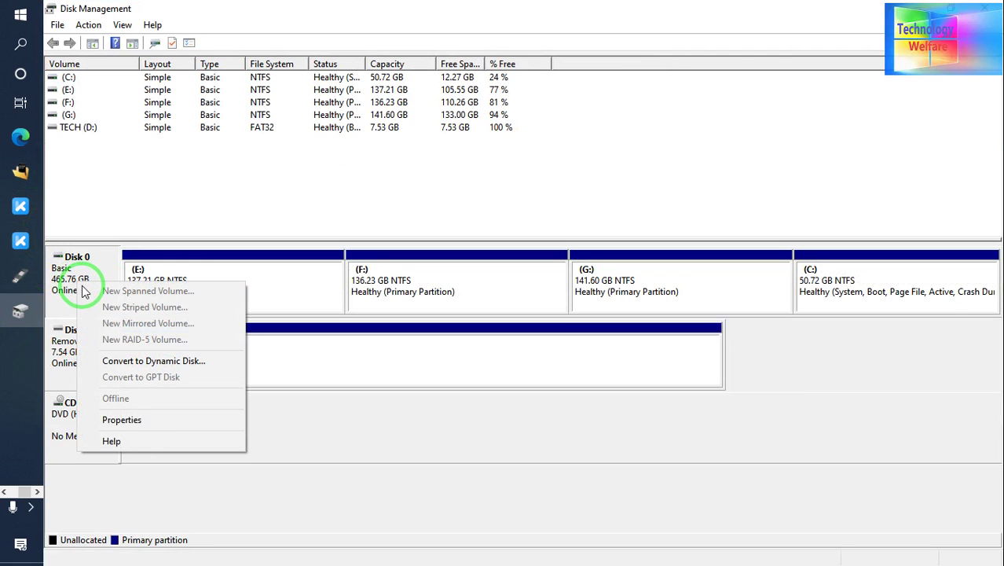
left_click(133, 420)
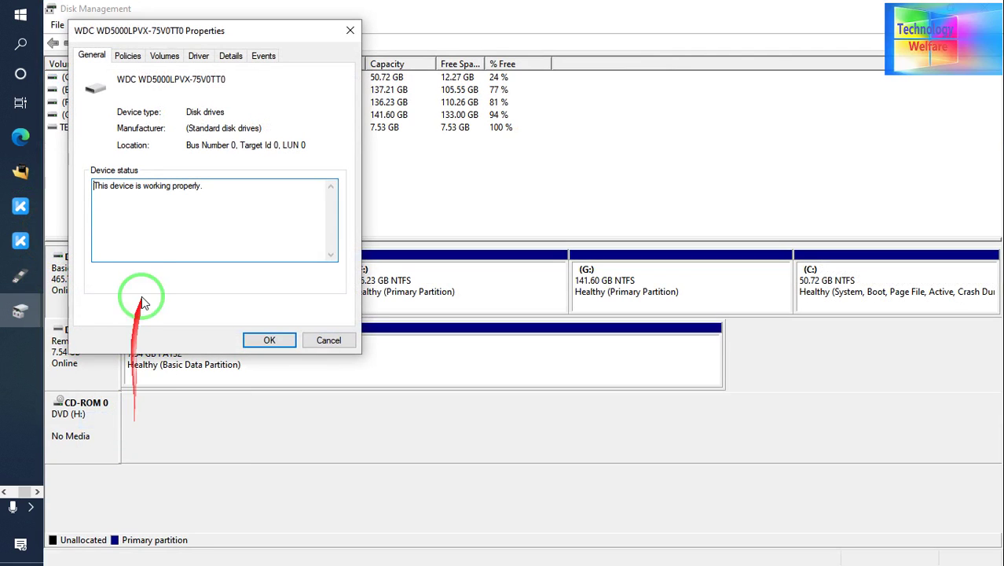
left_click(165, 55)
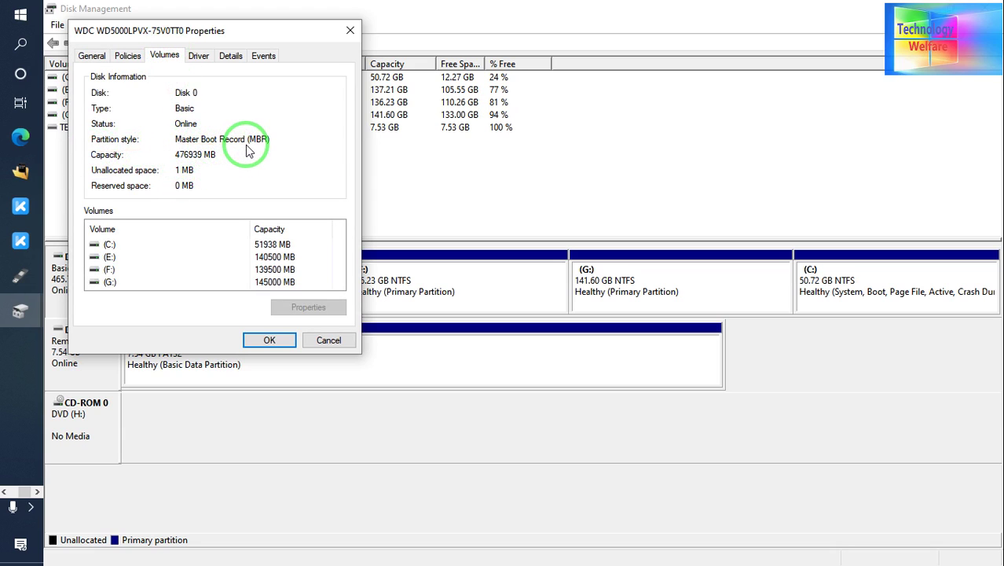
left_click(349, 32)
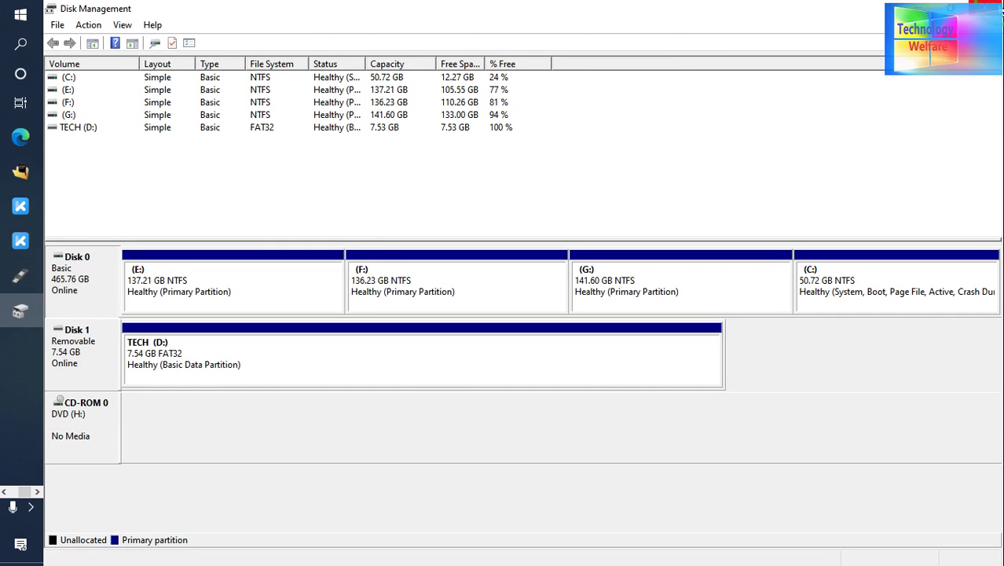
left_click(986, 10)
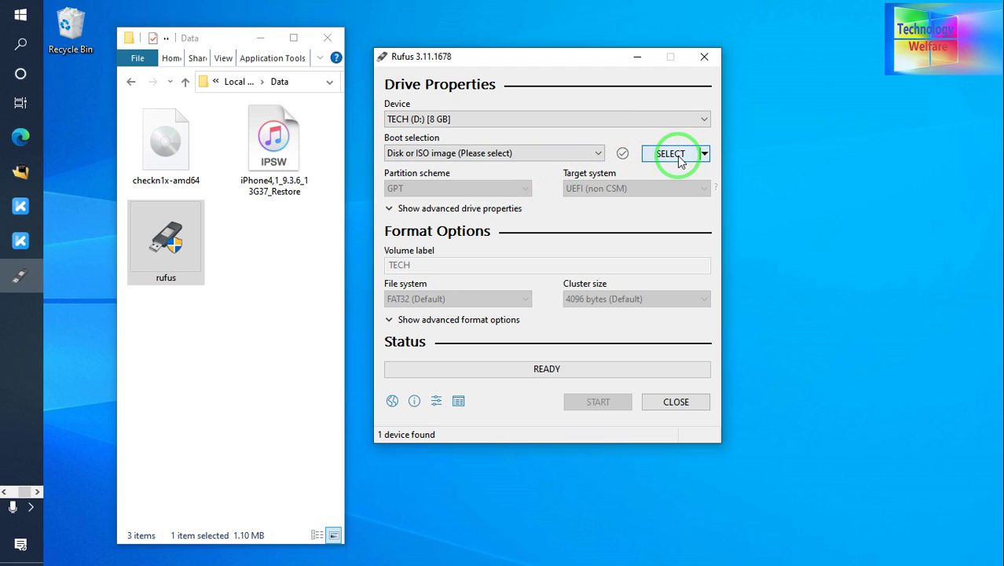
Step: Load checkn1x-amd64.iso from the Data folder as Rufus's boot image and close the Data window
left_click(672, 153)
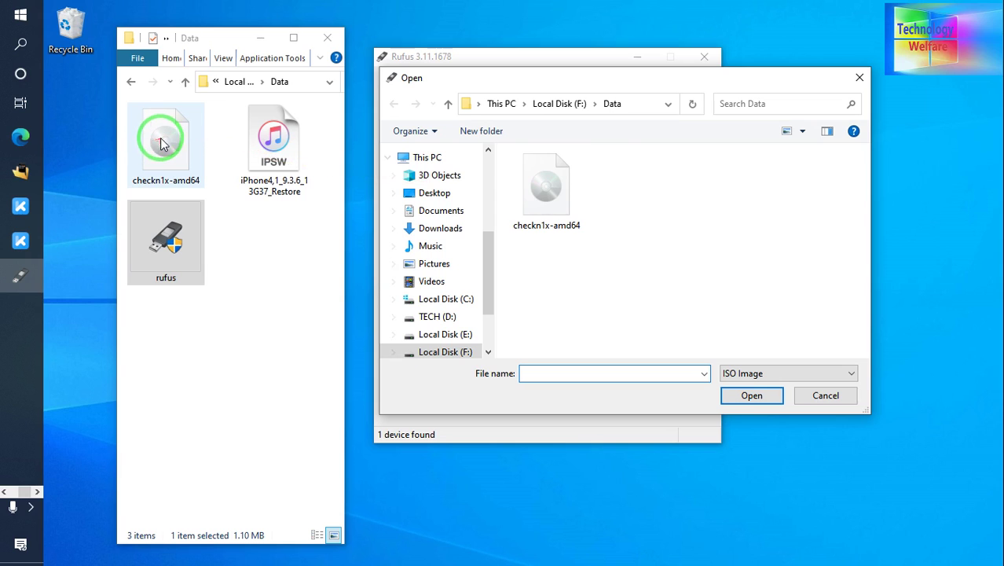
left_click(536, 189)
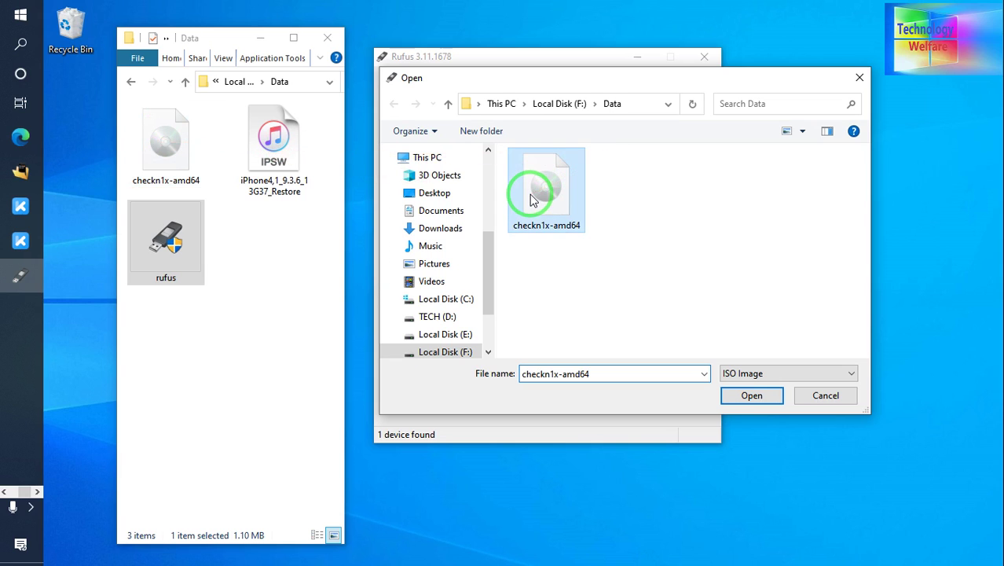
left_click(751, 395)
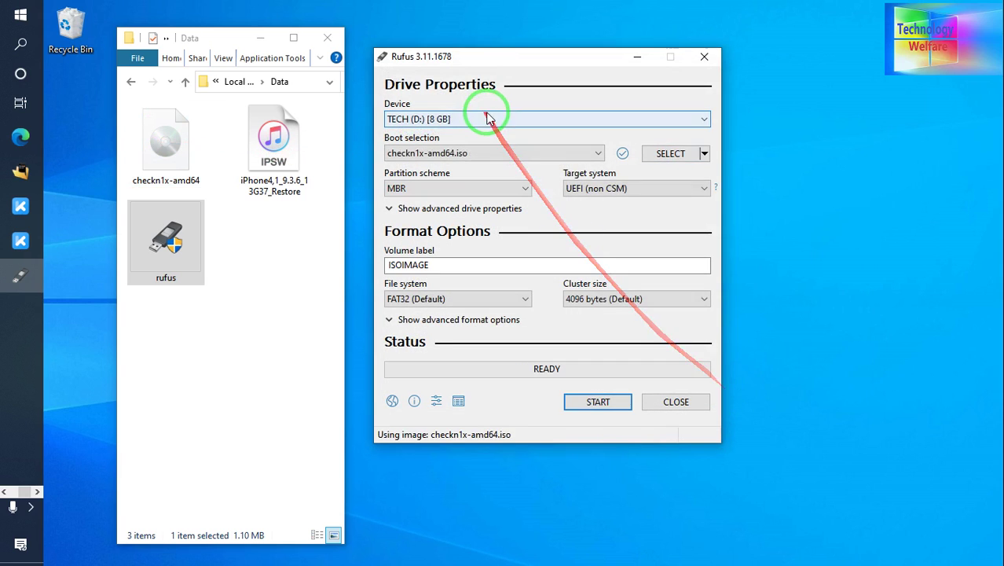
left_click(328, 38)
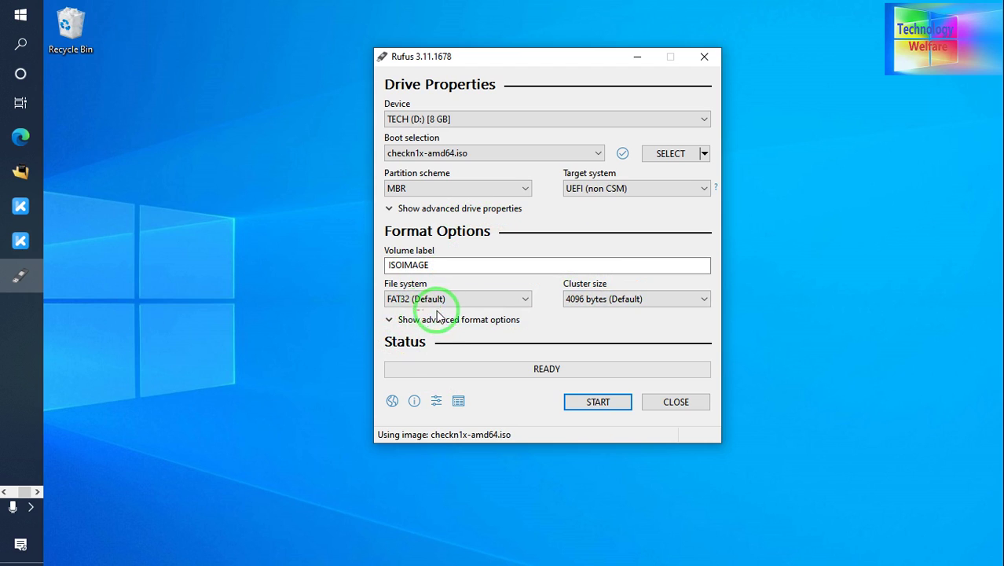
Step: Start the write in DD Image mode and accept erasing all data on TECH (D:)
left_click(598, 402)
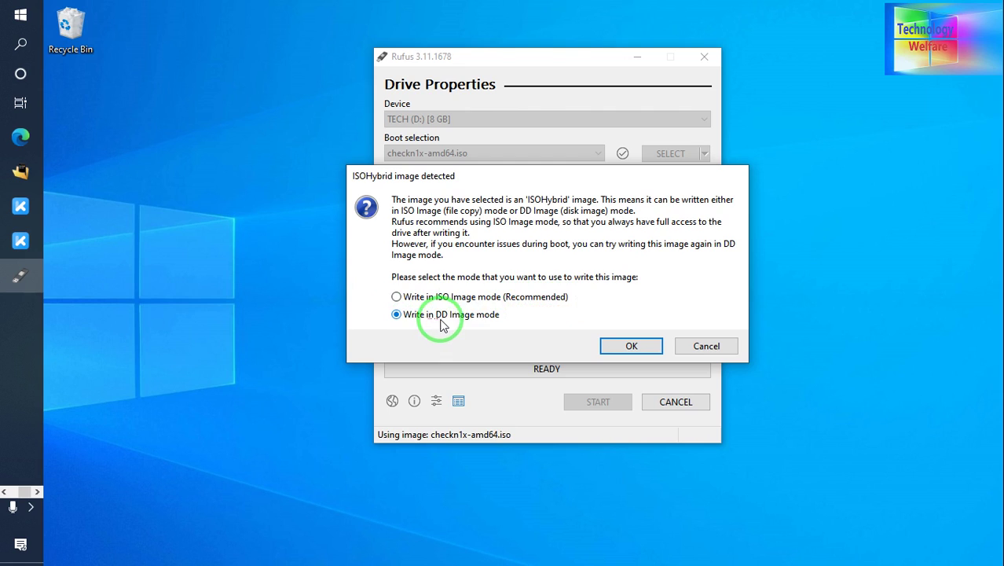
left_click(632, 347)
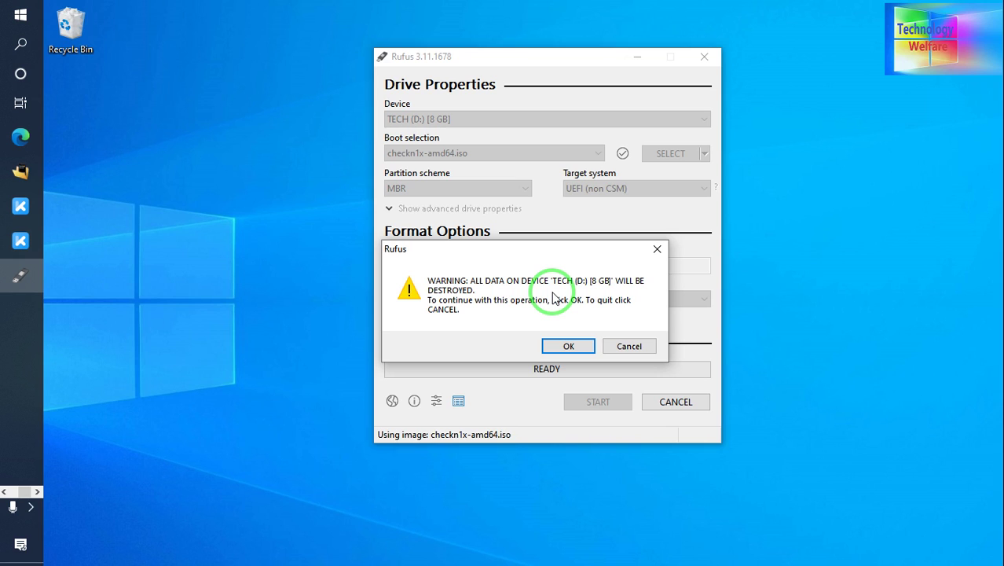
left_click(569, 345)
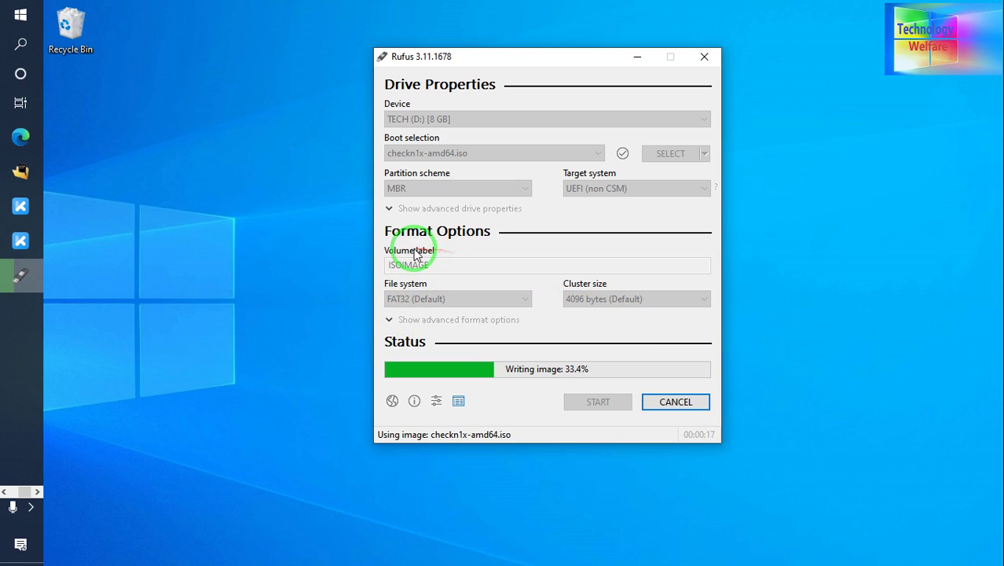
Step: Once the write reaches 100%, cancel formatting drive I: and close Rufus and This PC
key("super+e")
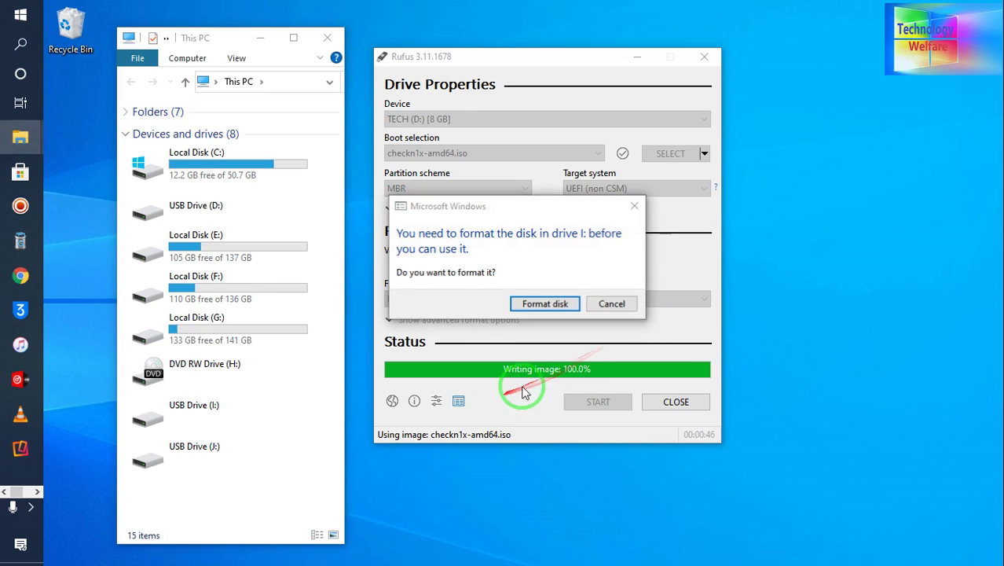
left_click(633, 308)
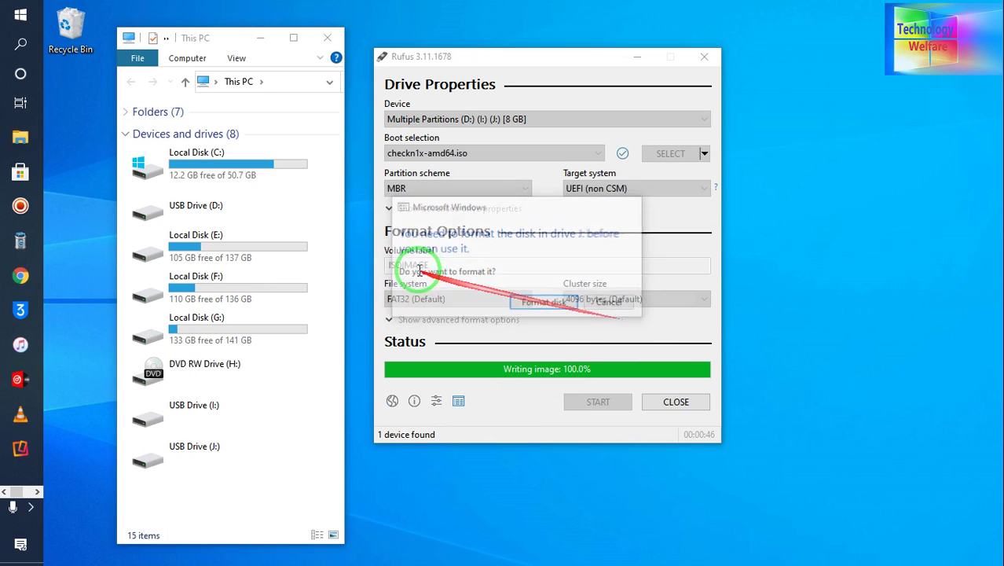
left_click(667, 416)
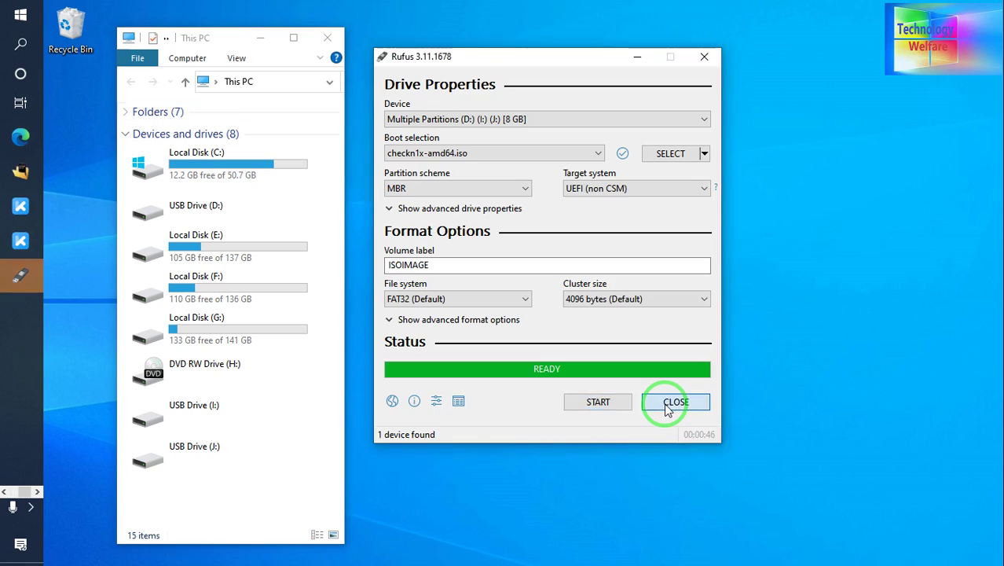
left_click(326, 39)
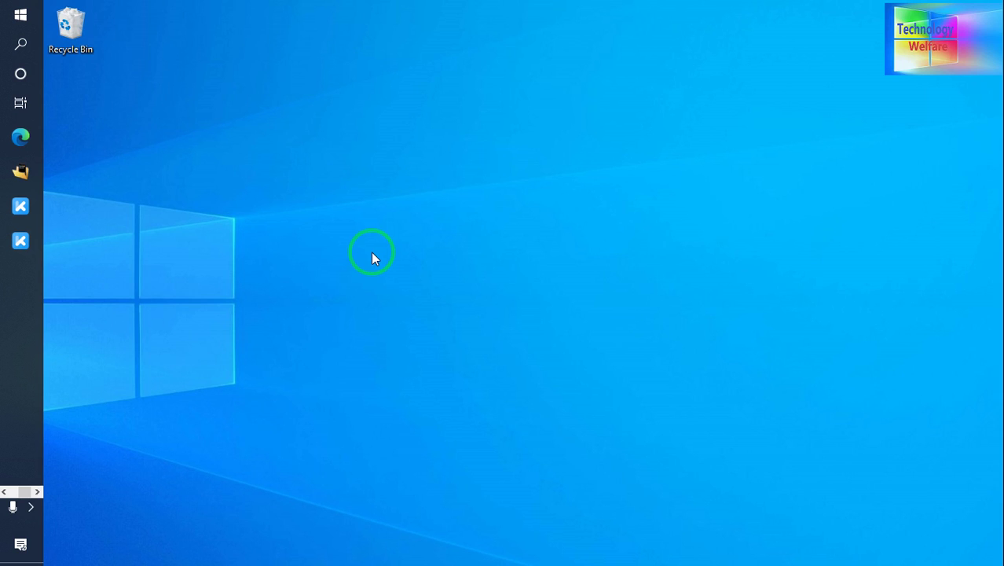
Step: Open Removable Disk (D:) in This PC and cancel the format prompts for drives I: and D:
key("super+e")
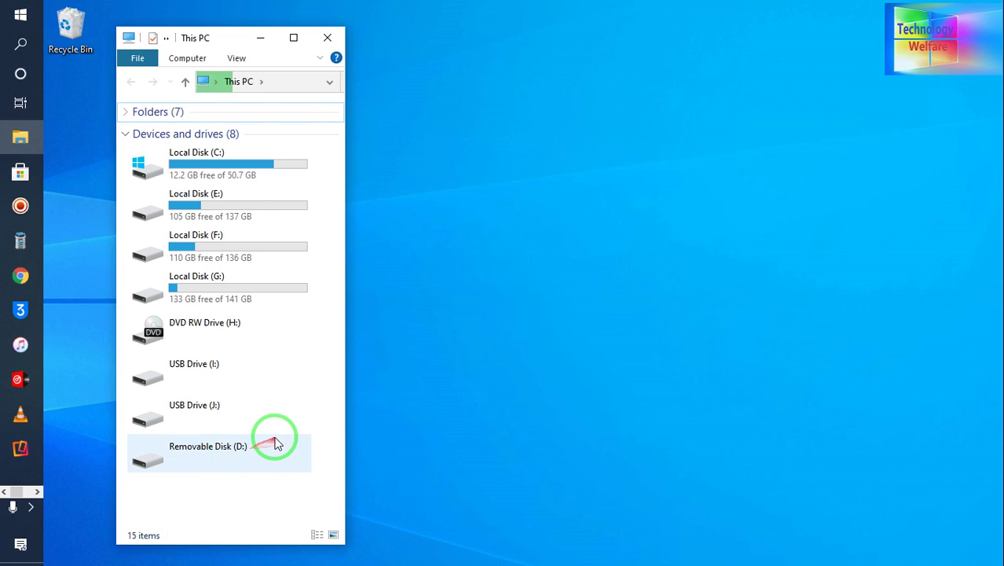
left_click(236, 453)
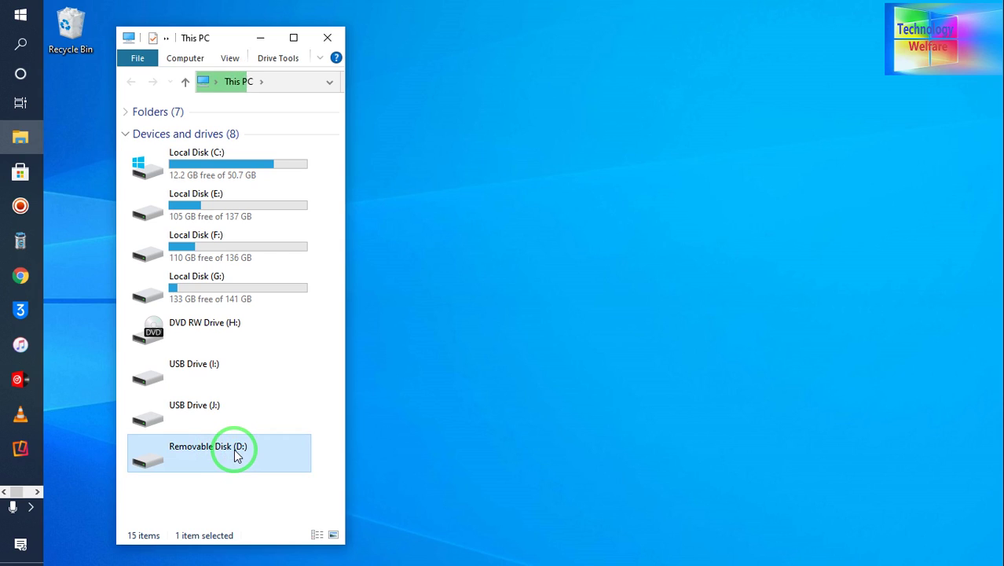
left_click_drag(209, 461, 133, 524)
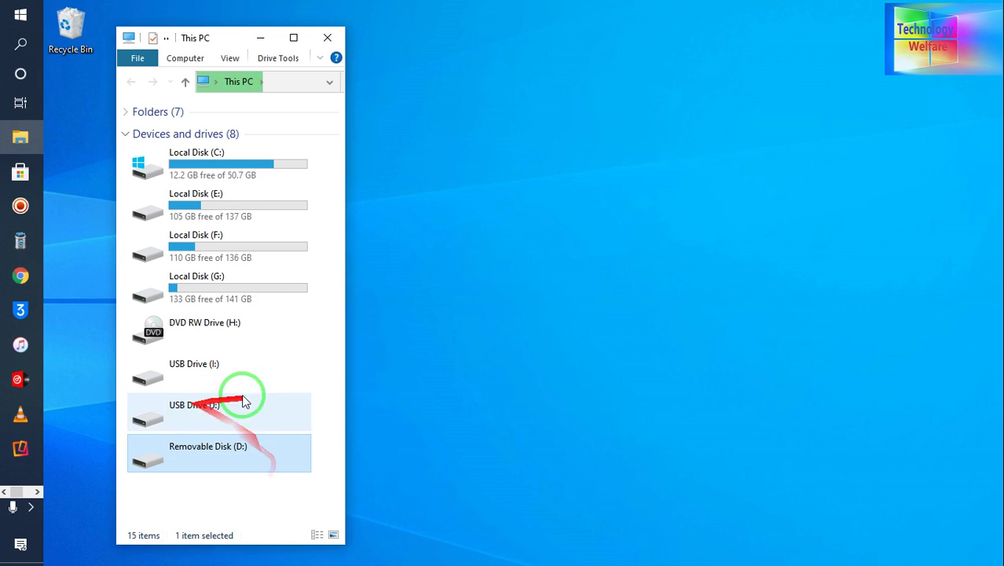
left_click(227, 462)
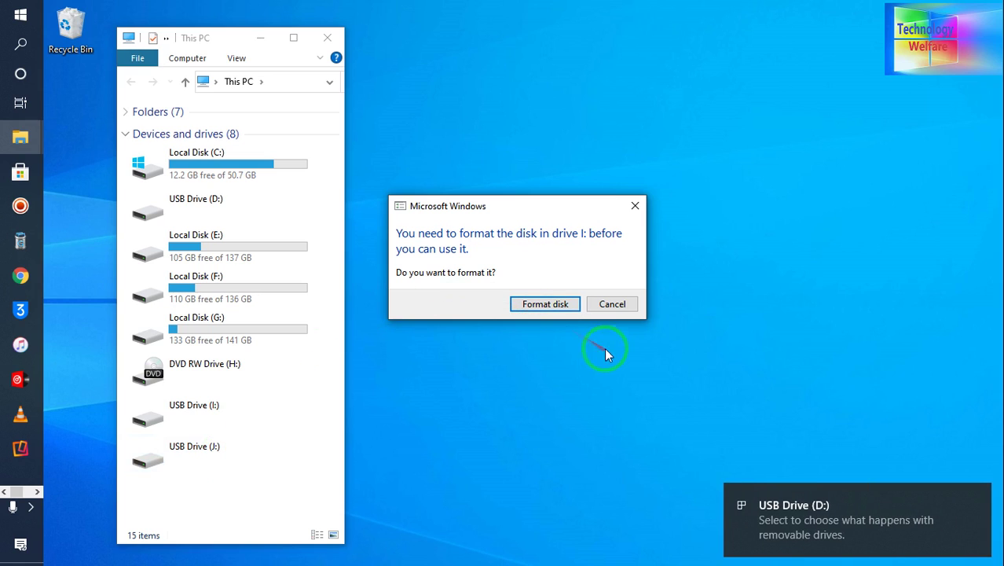
left_click(613, 306)
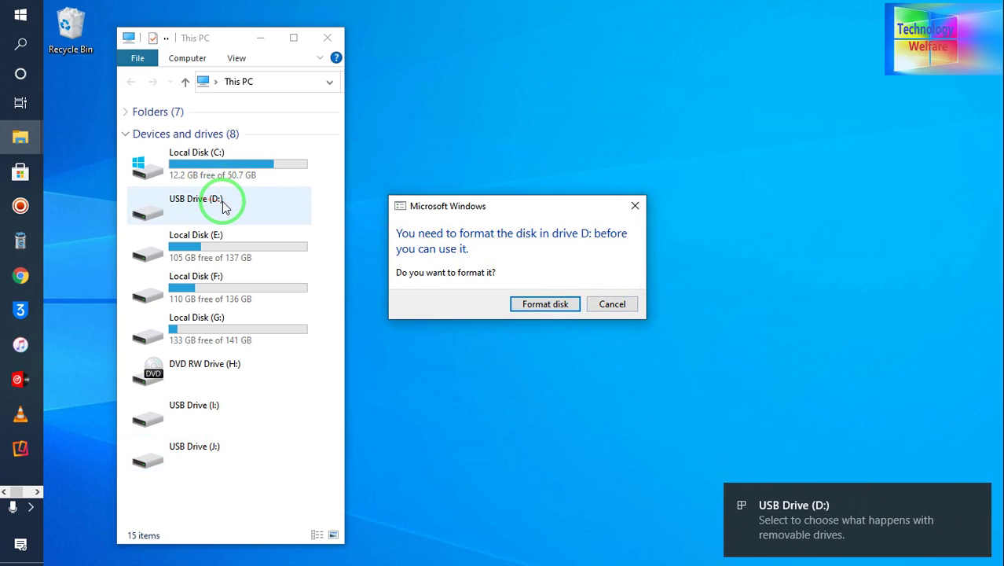
left_click(607, 306)
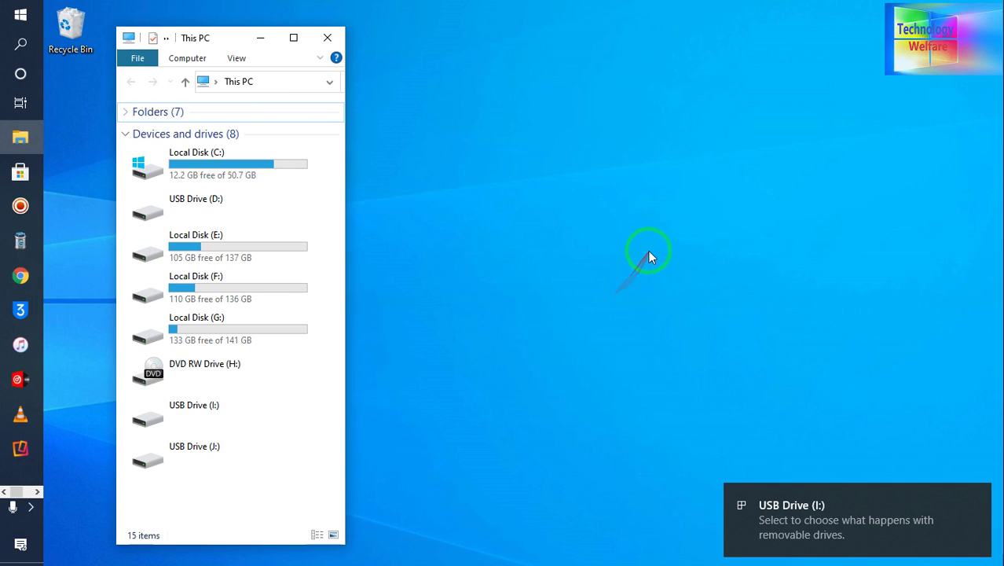